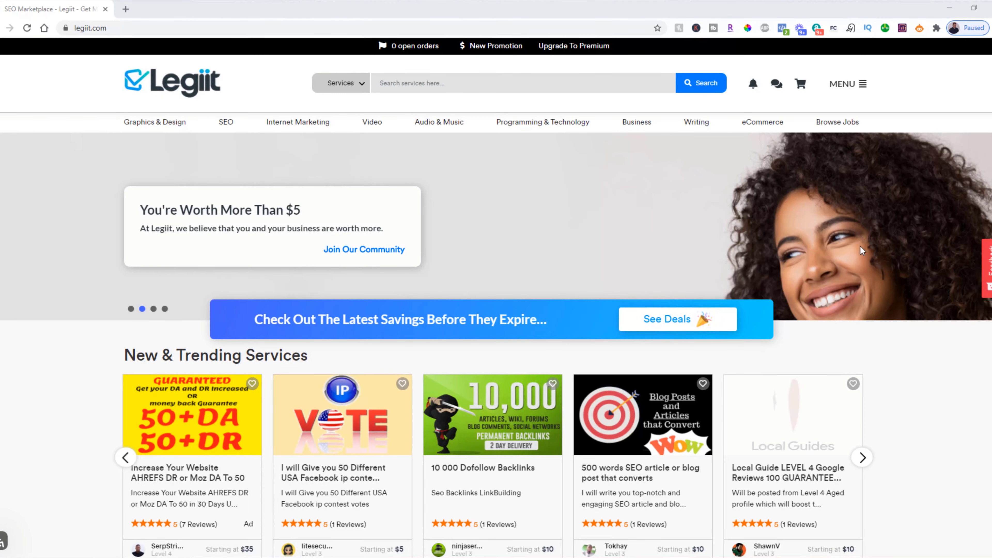
Open the 5000 Social Signals seller's profile from Top Rated Services and scroll to their GSA Blast listing.
scroll(875, 260, down, 4)
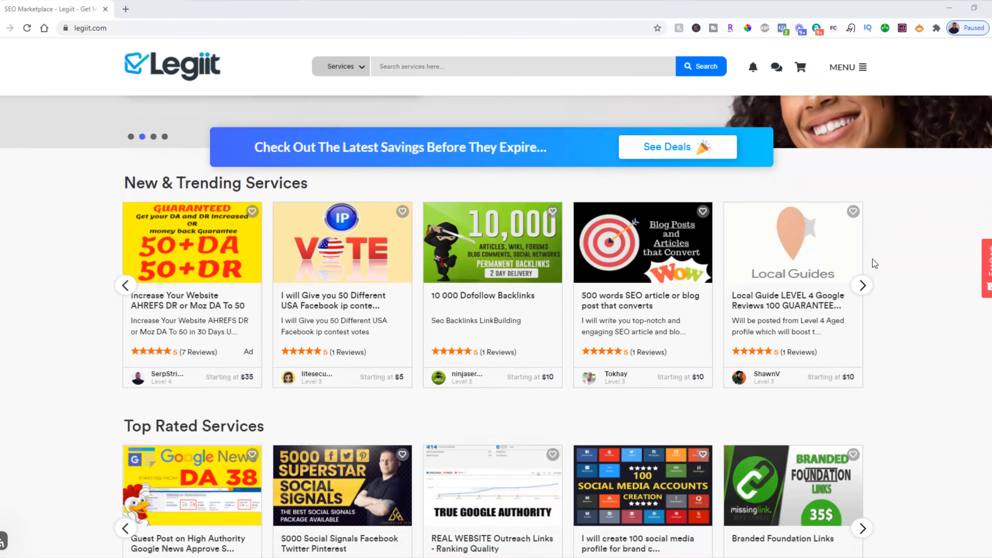
scroll(872, 259, down, 1)
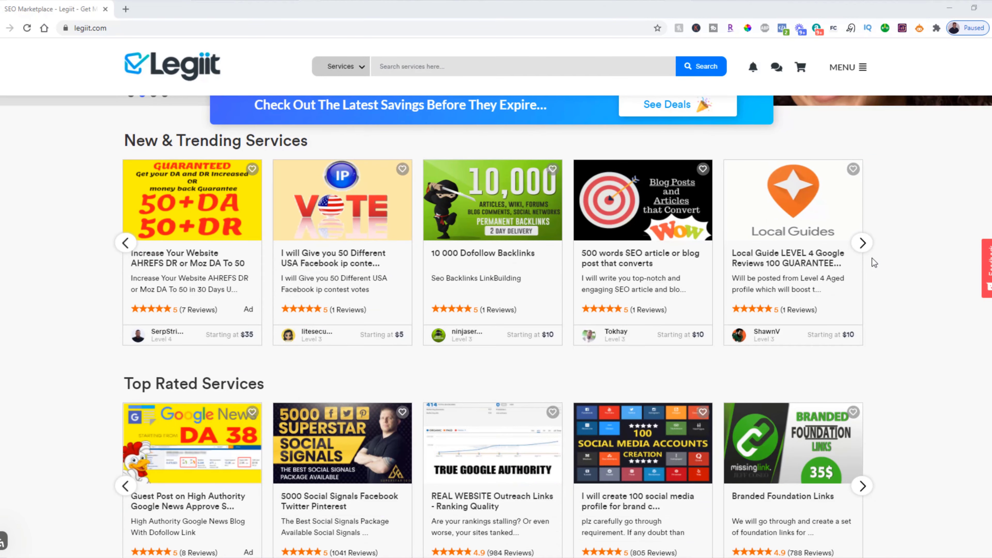
scroll(871, 258, up, 4)
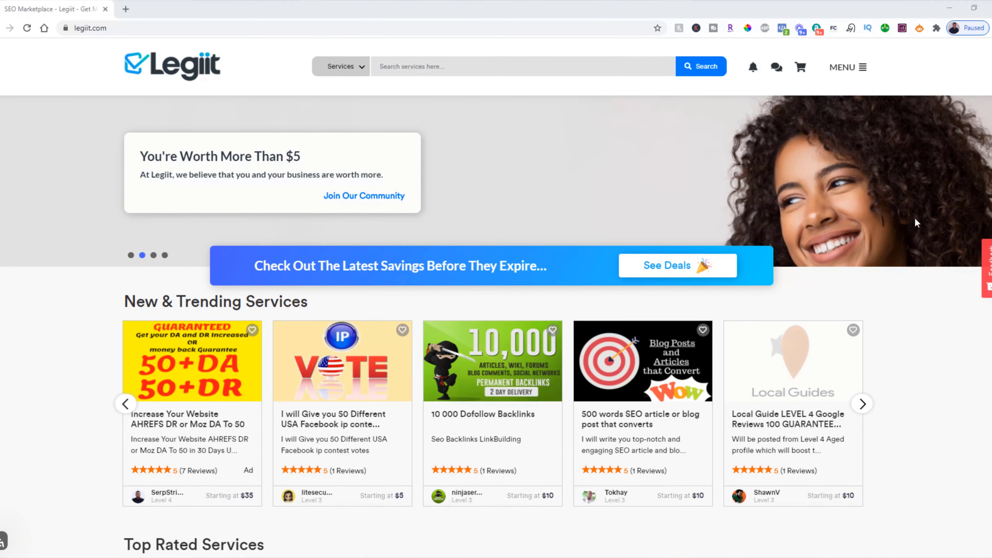
scroll(910, 260, down, 6)
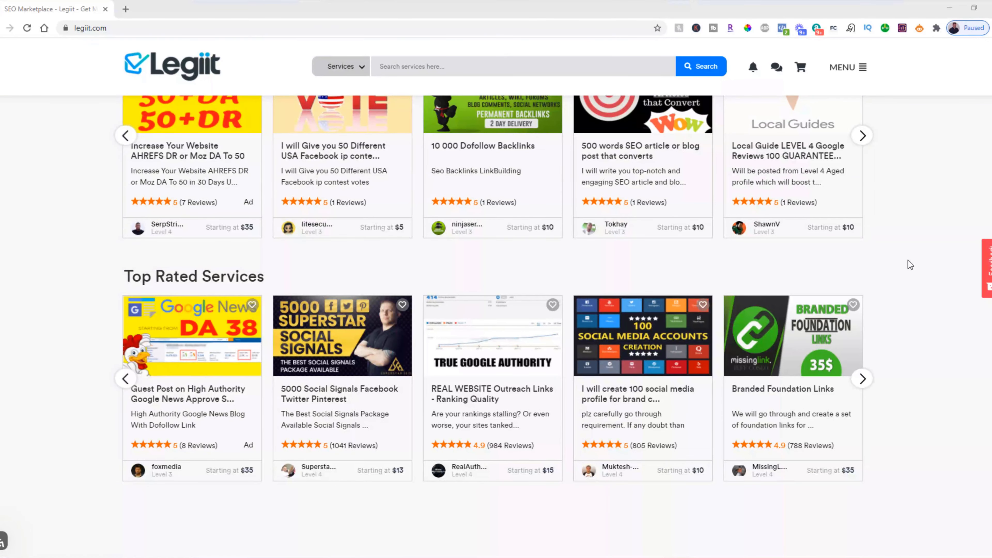
scroll(908, 264, down, 4)
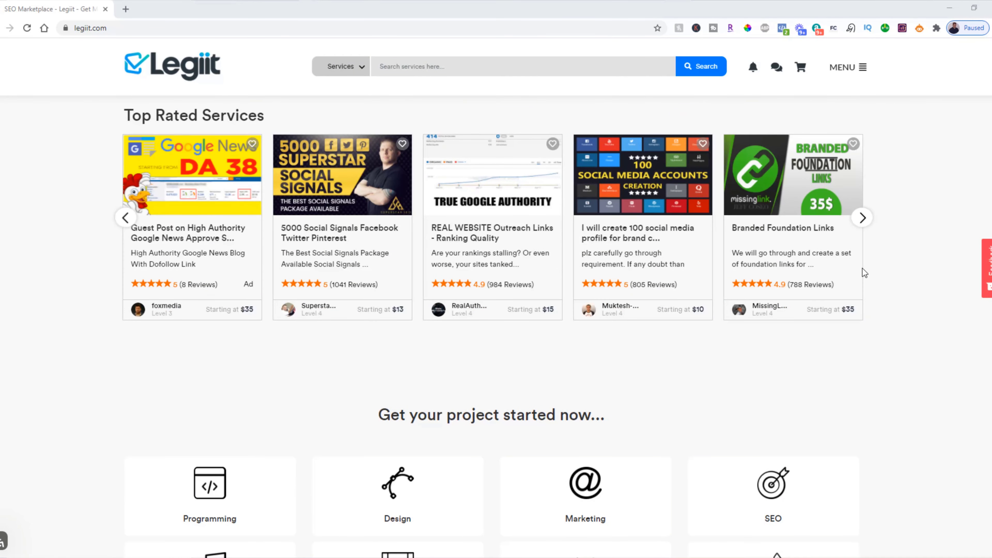
click(318, 308)
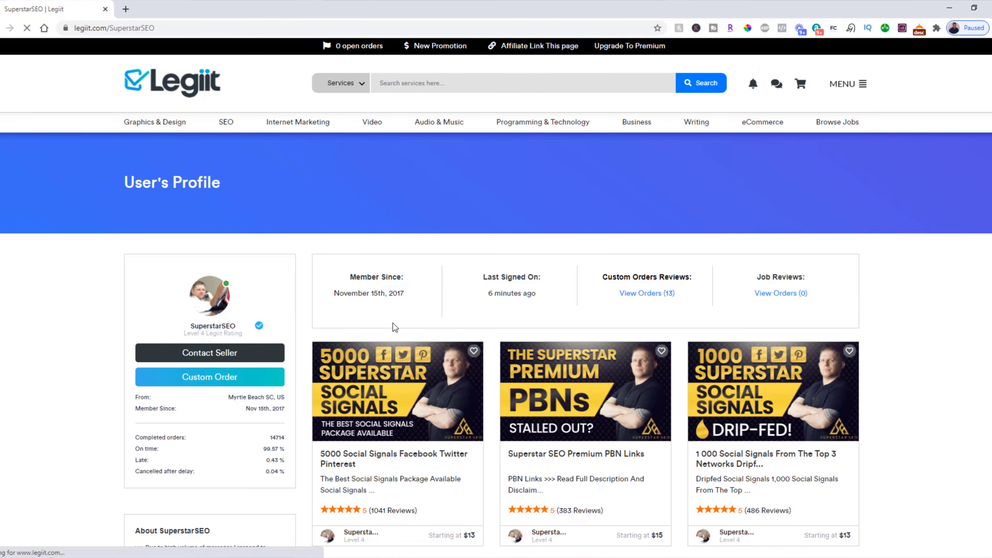
scroll(396, 325, down, 6)
scroll(421, 334, down, 7)
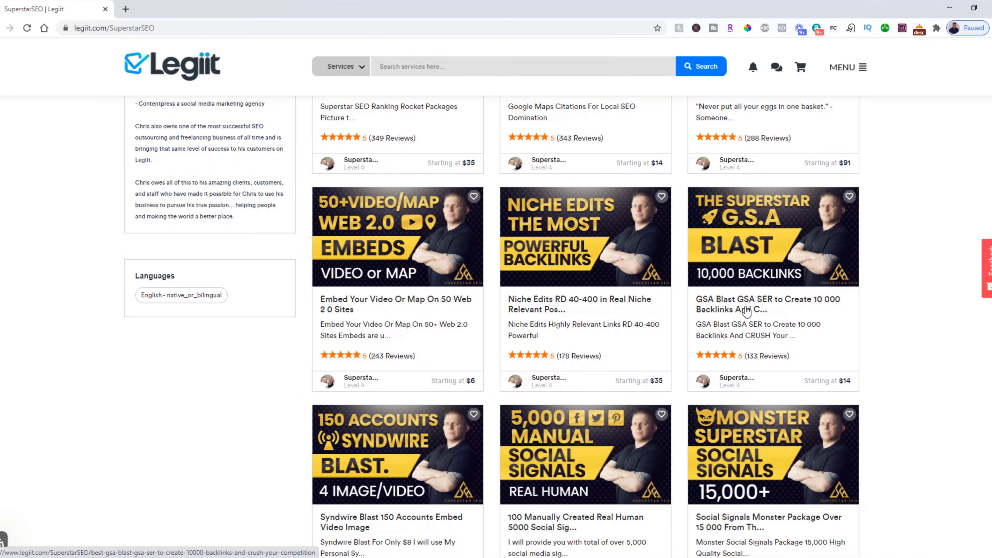
Open the GSA Blast 10,000 Backlinks service page and review its About, Refunds and Reviews sections.
click(746, 311)
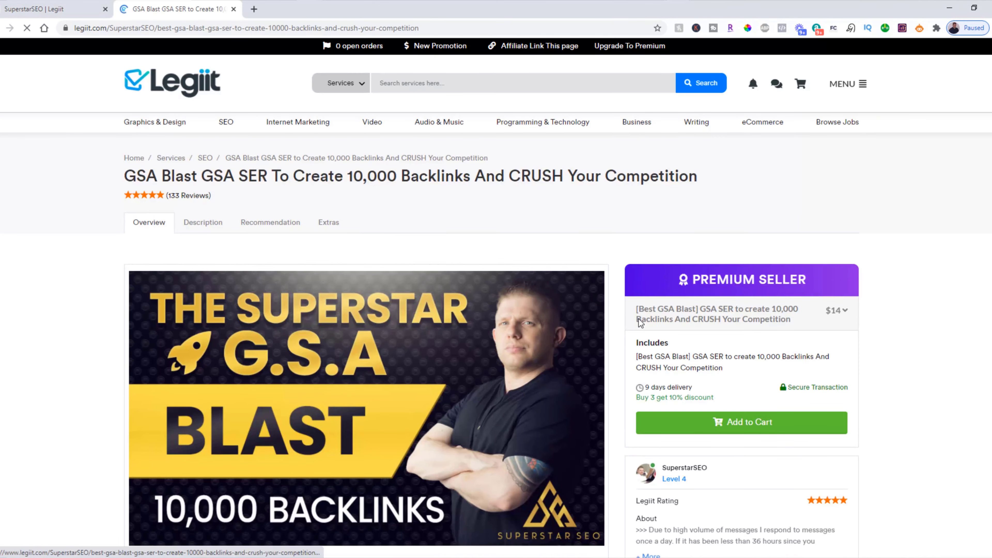
scroll(604, 326, down, 4)
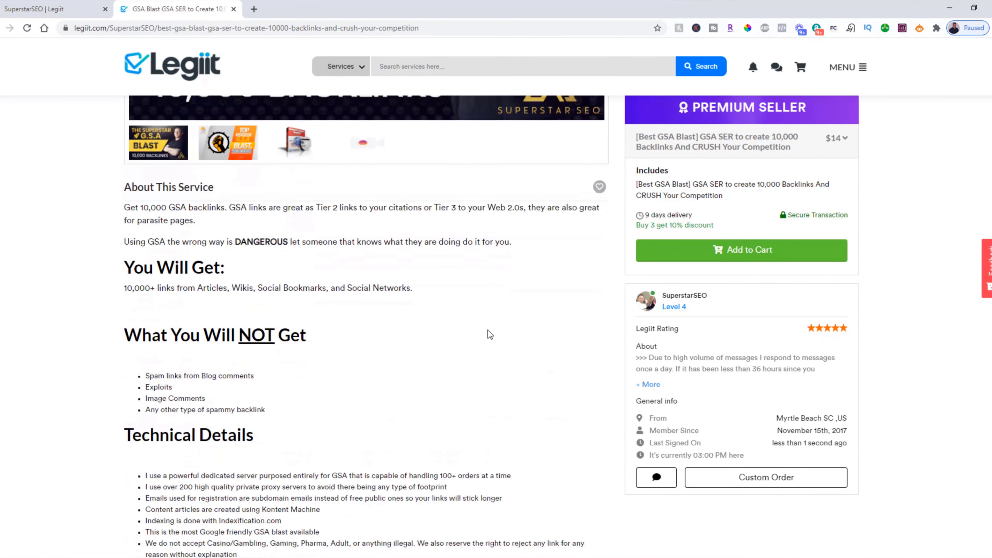
scroll(488, 330, down, 5)
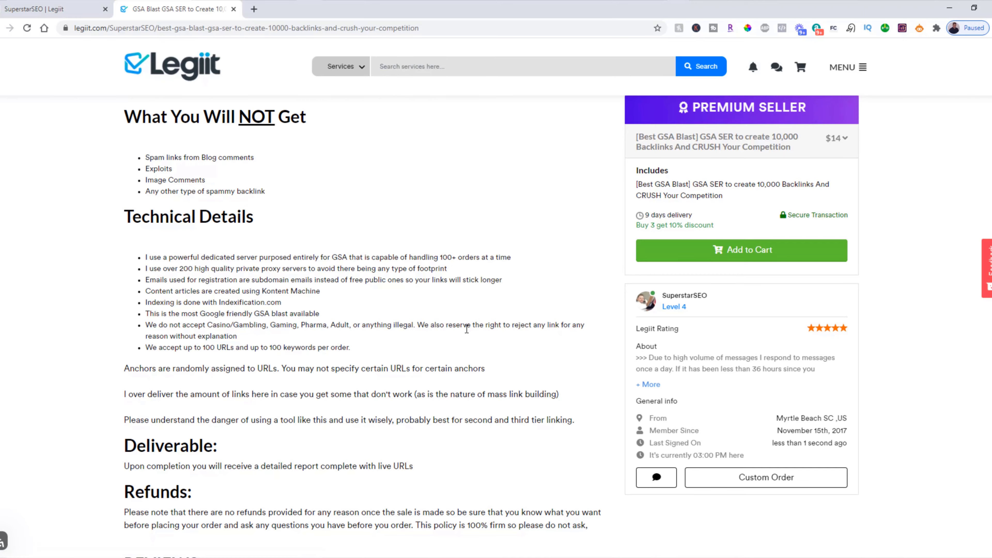
scroll(466, 329, down, 3)
scroll(466, 329, up, 5)
scroll(461, 330, down, 10)
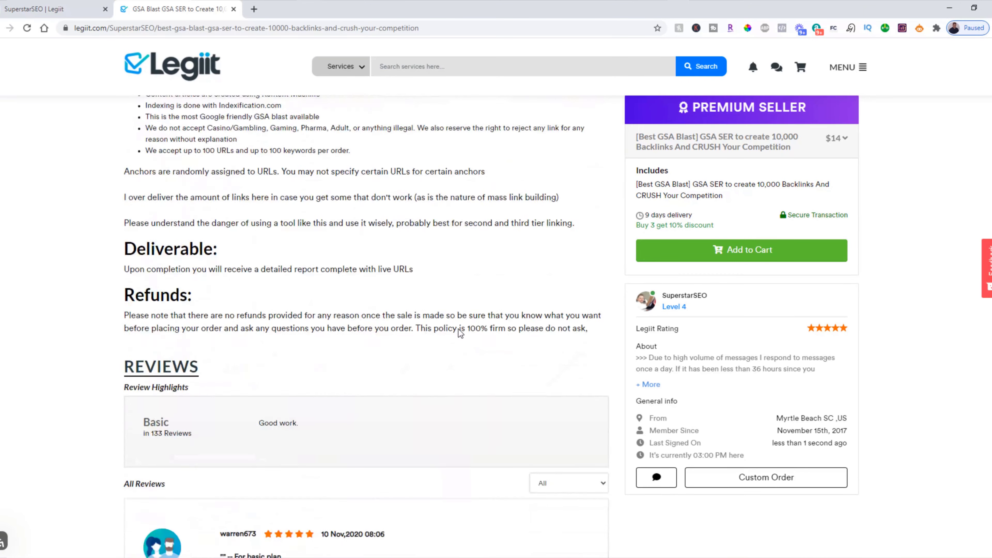
scroll(458, 328, down, 5)
scroll(457, 329, down, 10)
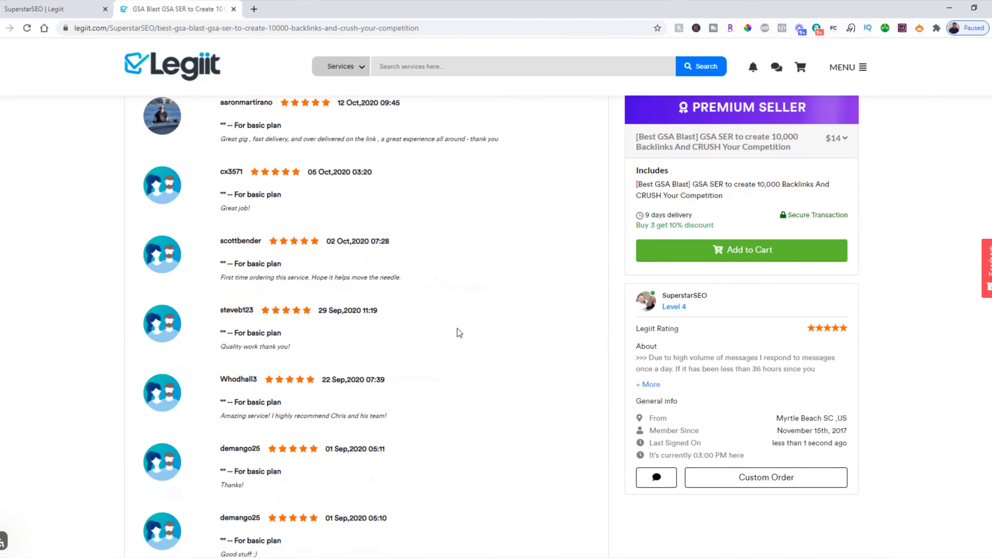
scroll(458, 329, down, 5)
scroll(453, 326, up, 20)
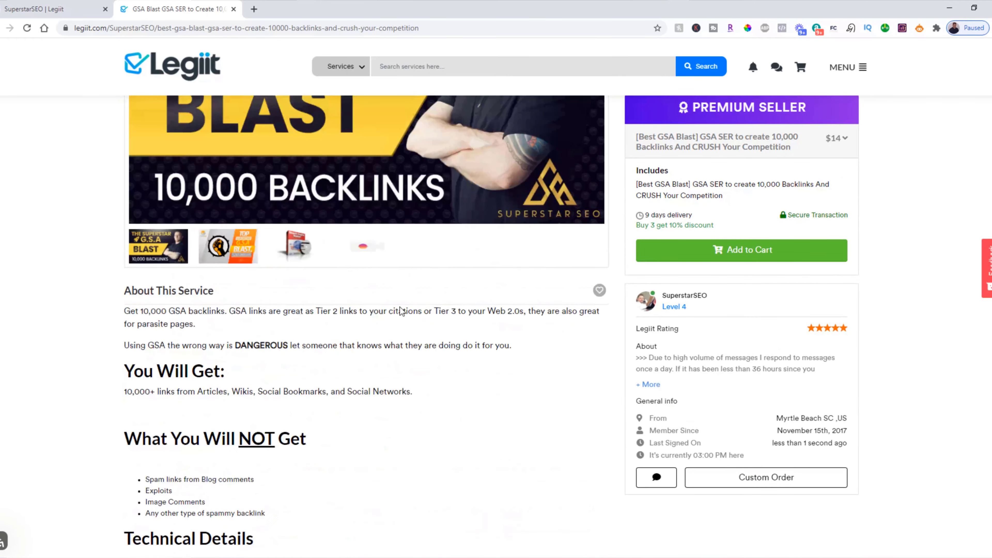
scroll(401, 311, up, 8)
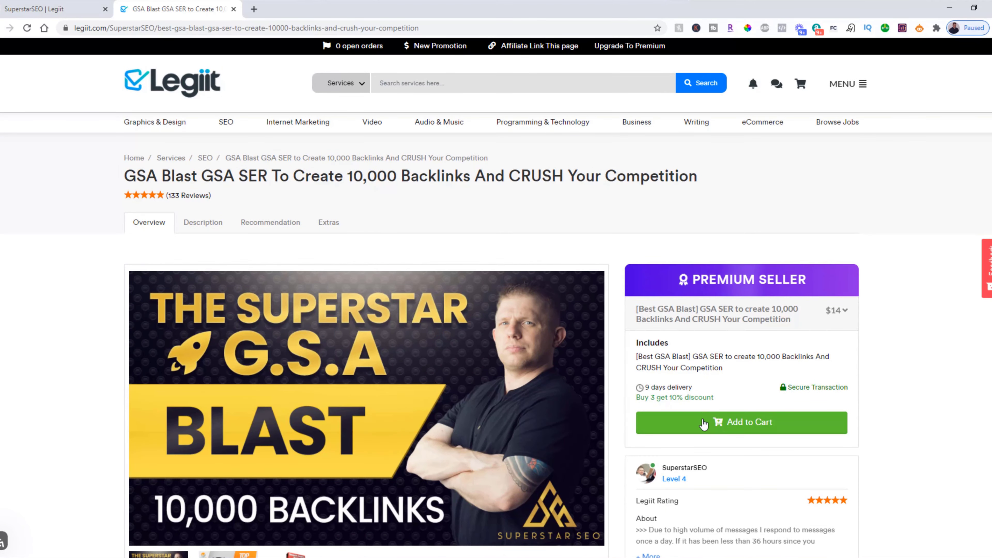
Add the $14 GSA Blast service to the cart and proceed to checkout.
click(702, 423)
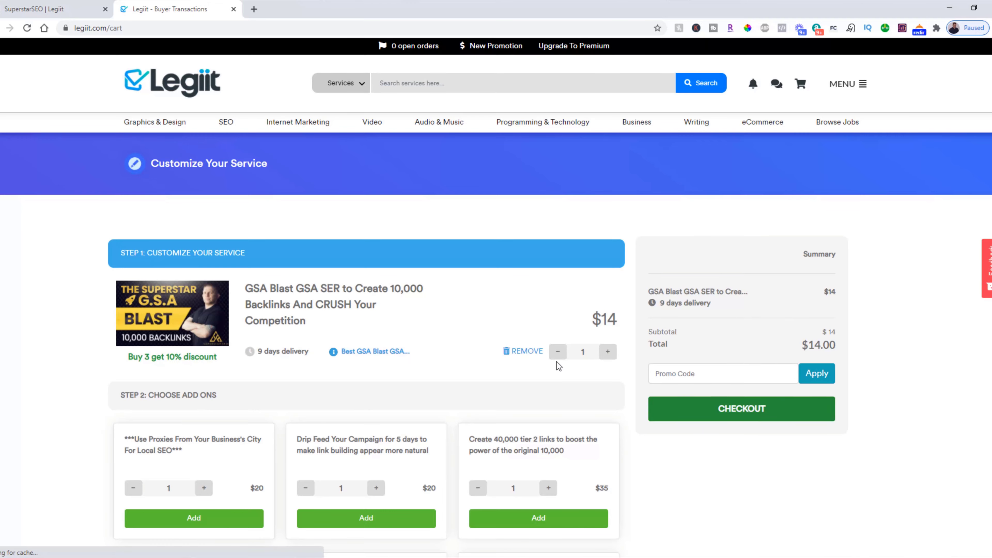
scroll(445, 259, down, 4)
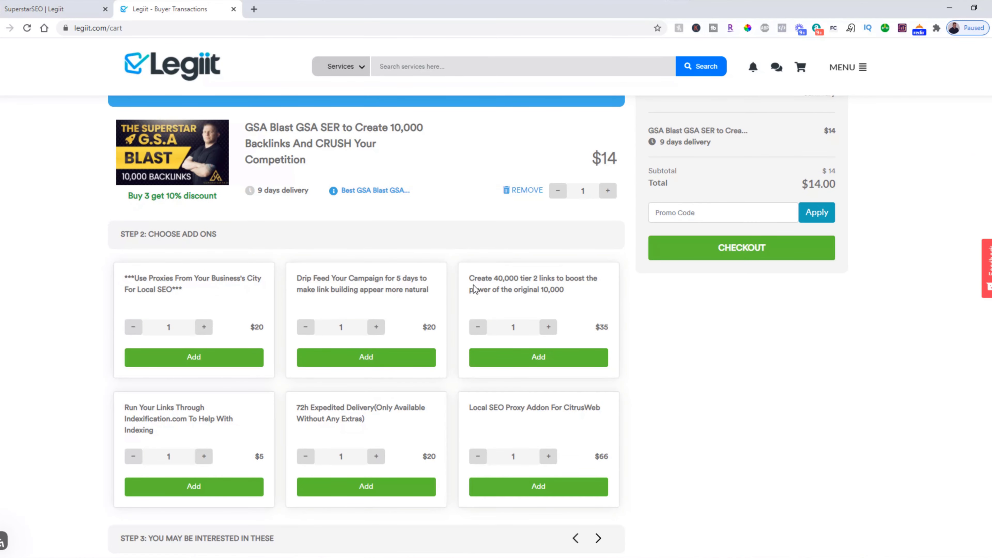
scroll(470, 299, down, 6)
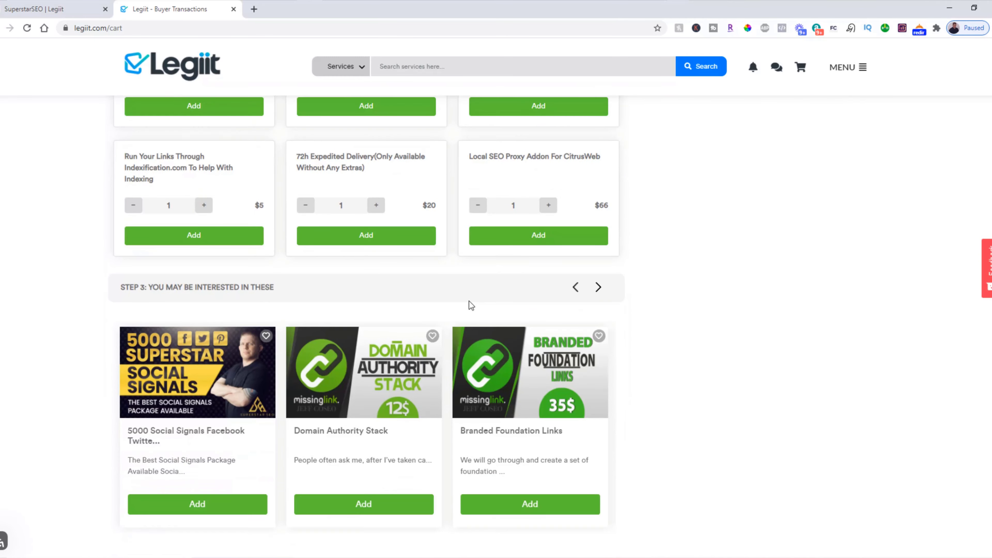
scroll(470, 410, up, 7)
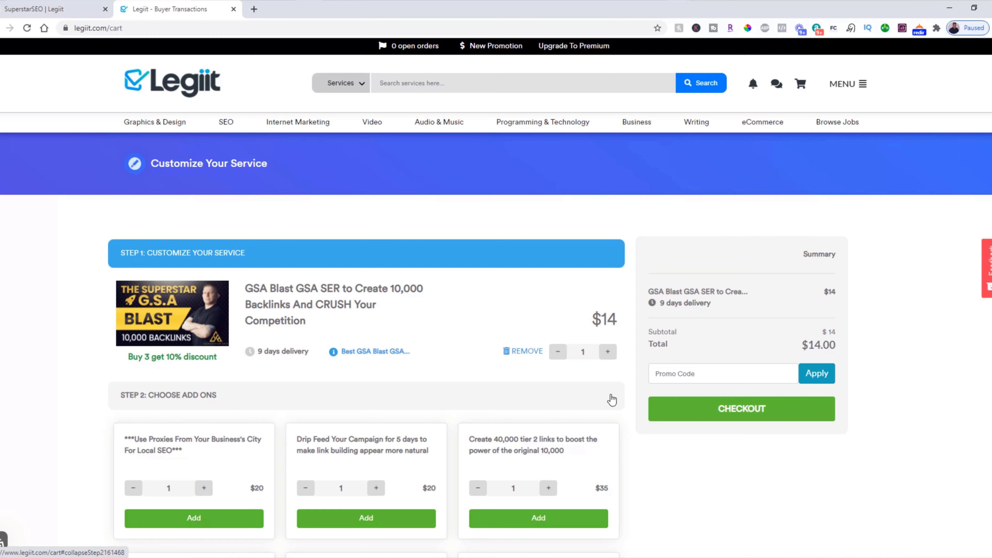
click(692, 408)
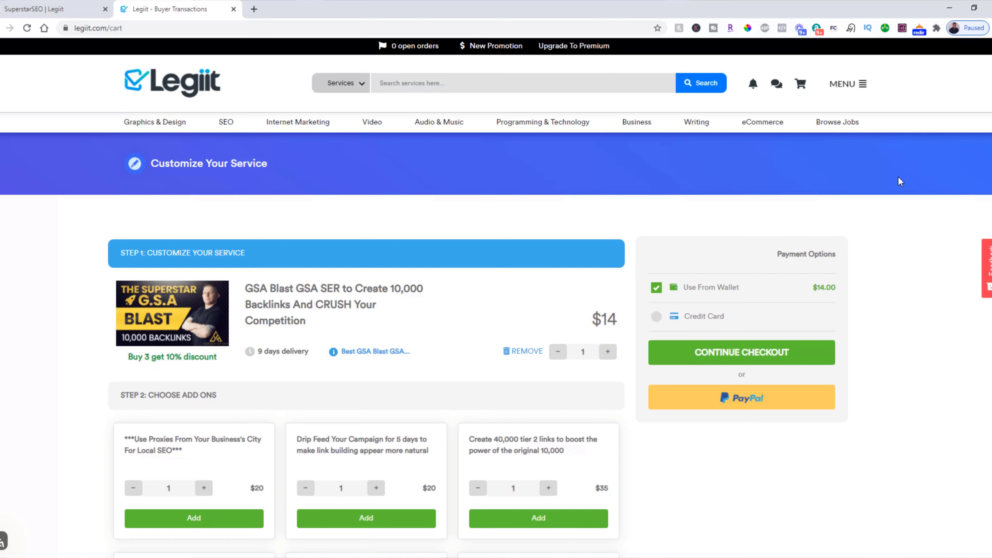
Check the wallet balance, choose Use From Wallet as payment, and continue checkout.
click(841, 89)
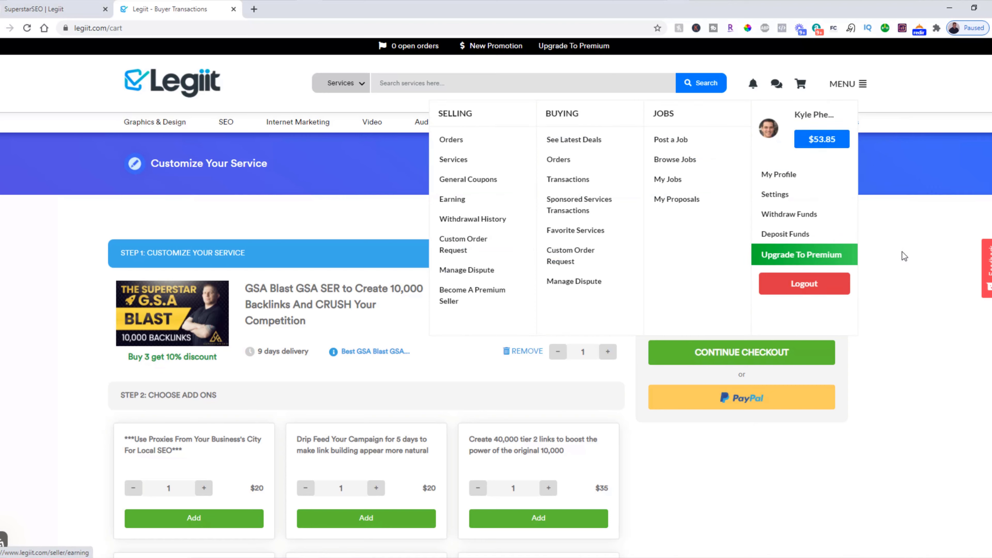
click(913, 124)
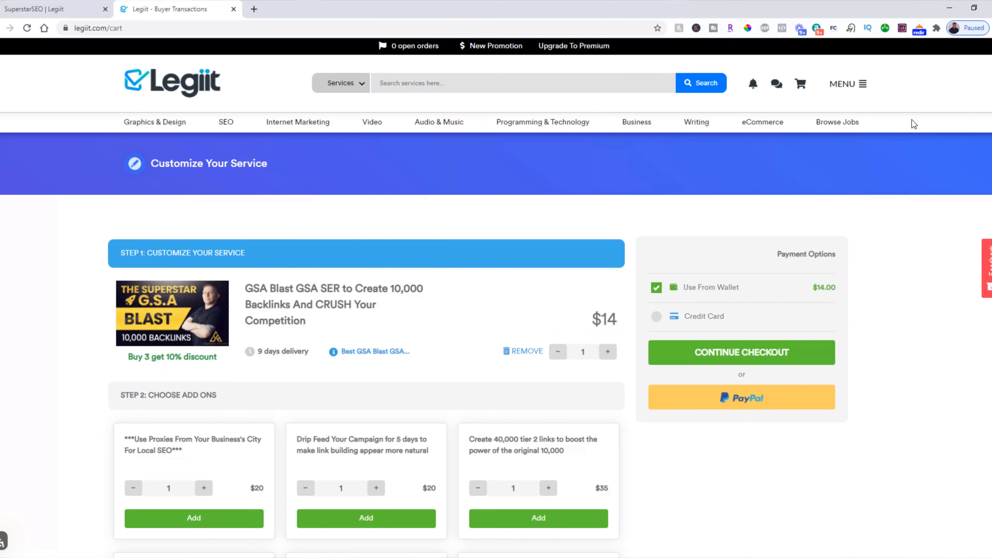
click(664, 320)
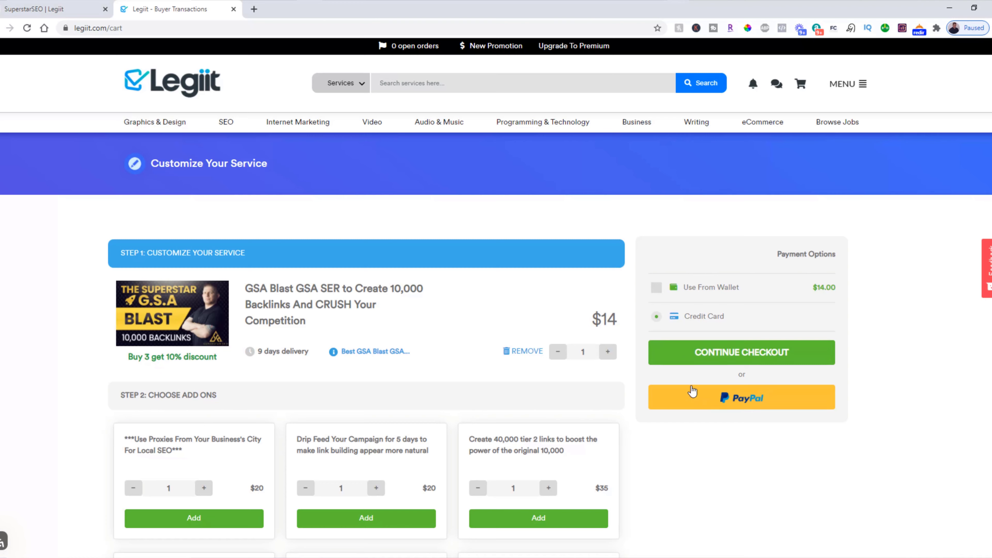
click(656, 290)
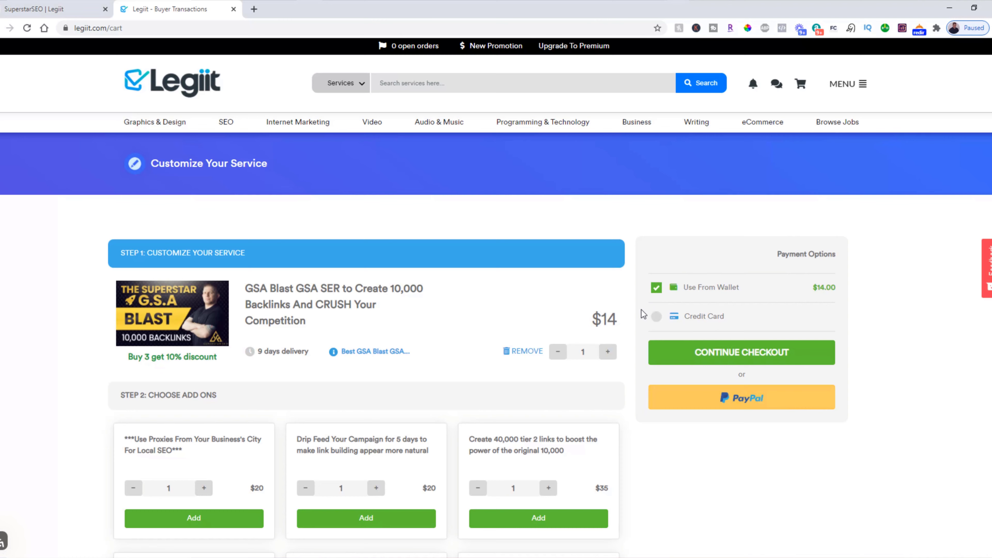
click(756, 357)
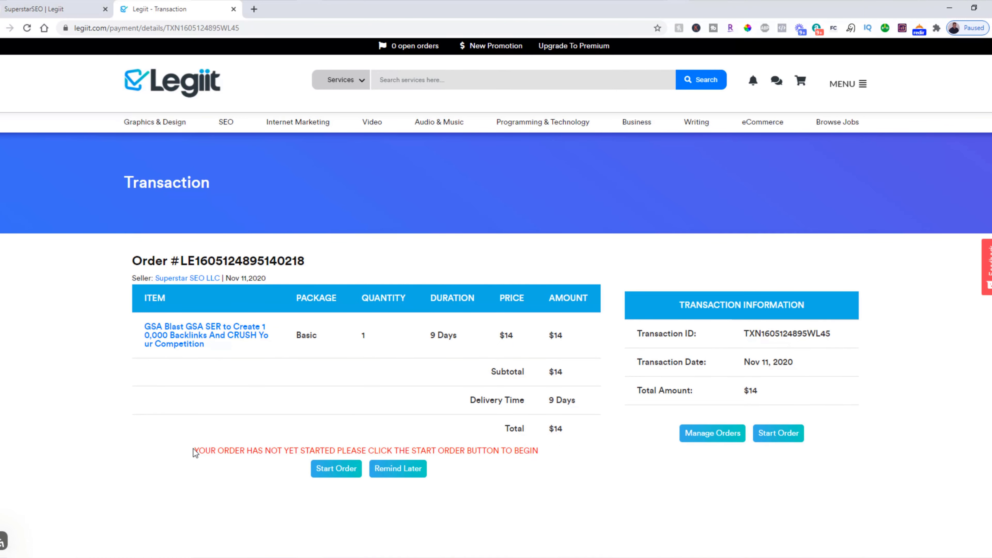
Start the order and review the seller's requirement instructions.
drag(193, 449, 558, 454)
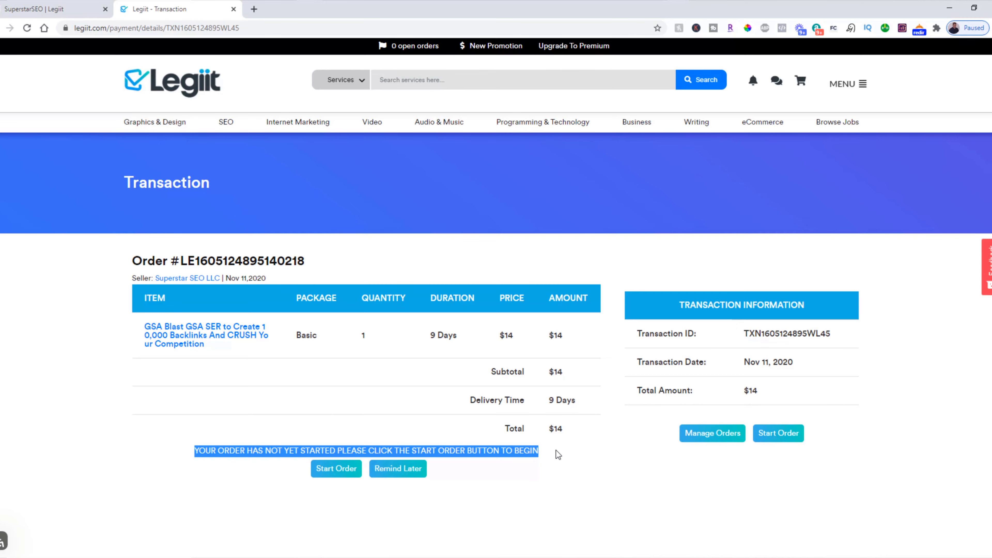
click(558, 454)
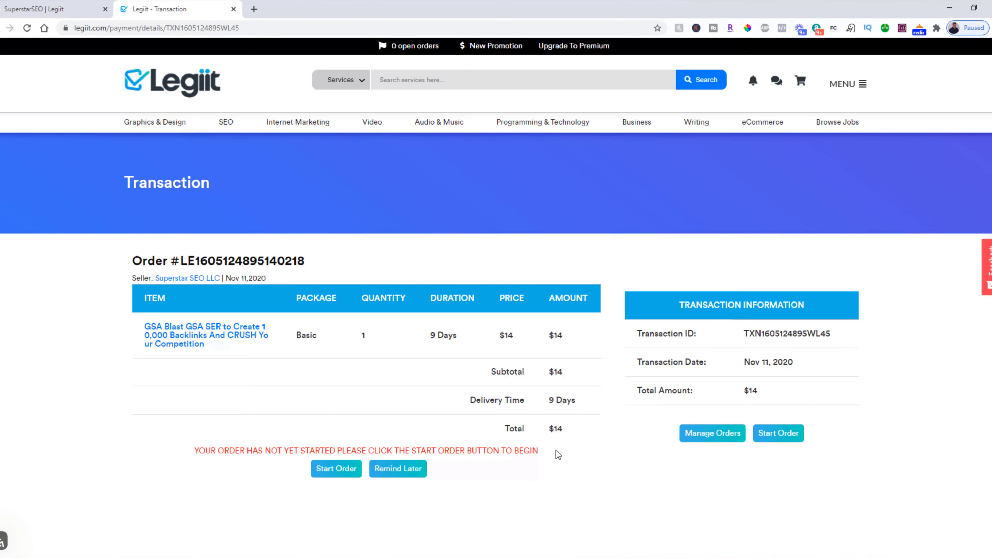
click(337, 470)
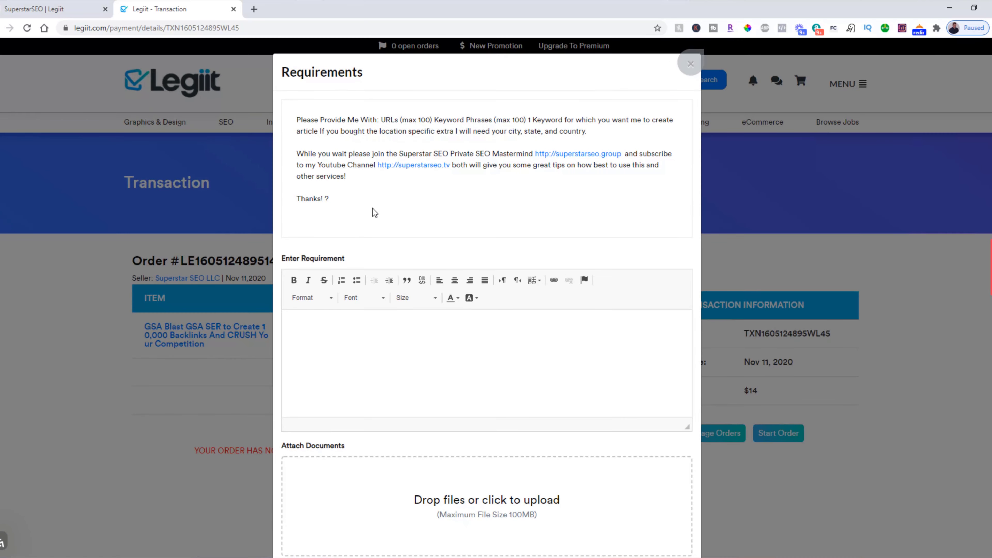
drag(374, 212, 289, 123)
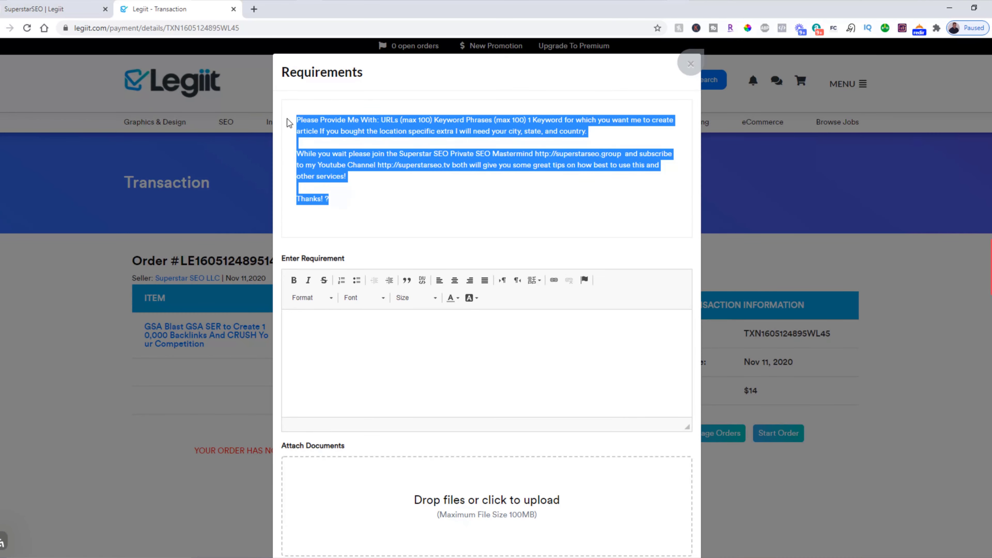
click(386, 210)
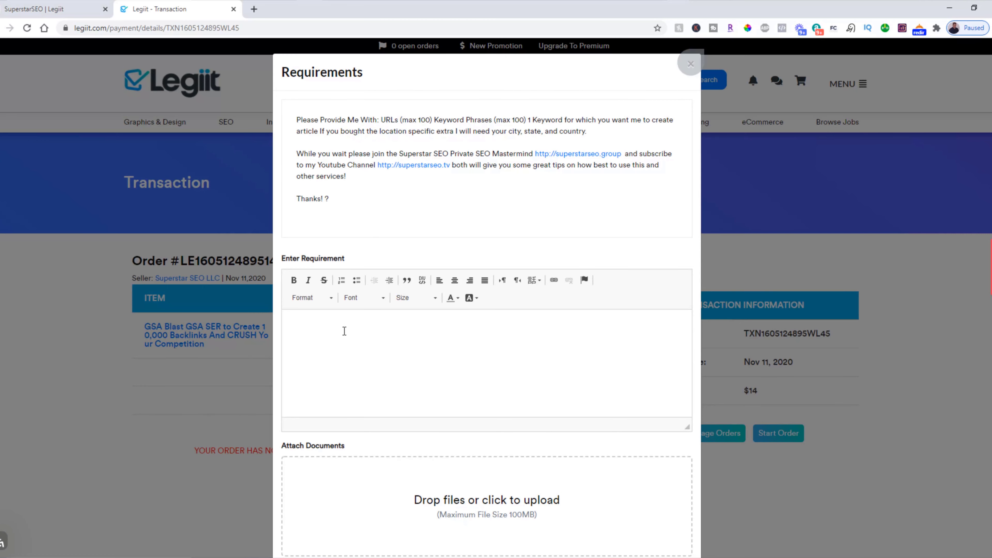
scroll(345, 331, down, 1)
click(341, 286)
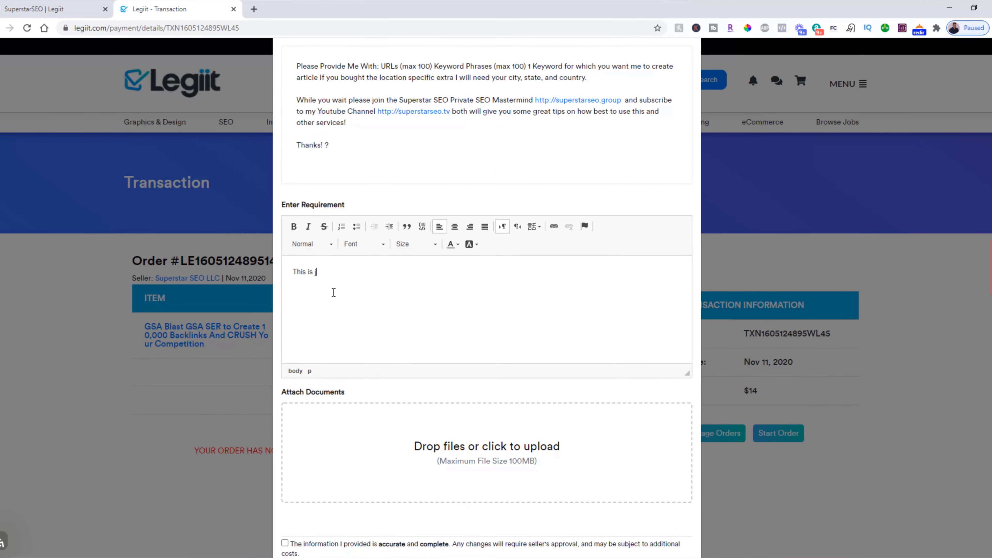
text(This is just a demo https://google.com)
scroll(406, 313, down, 2)
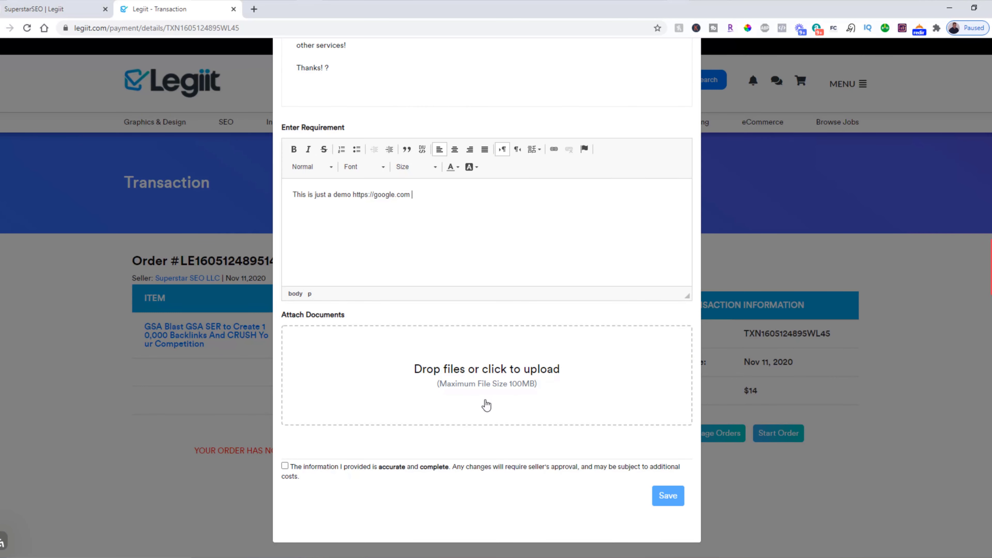
click(284, 465)
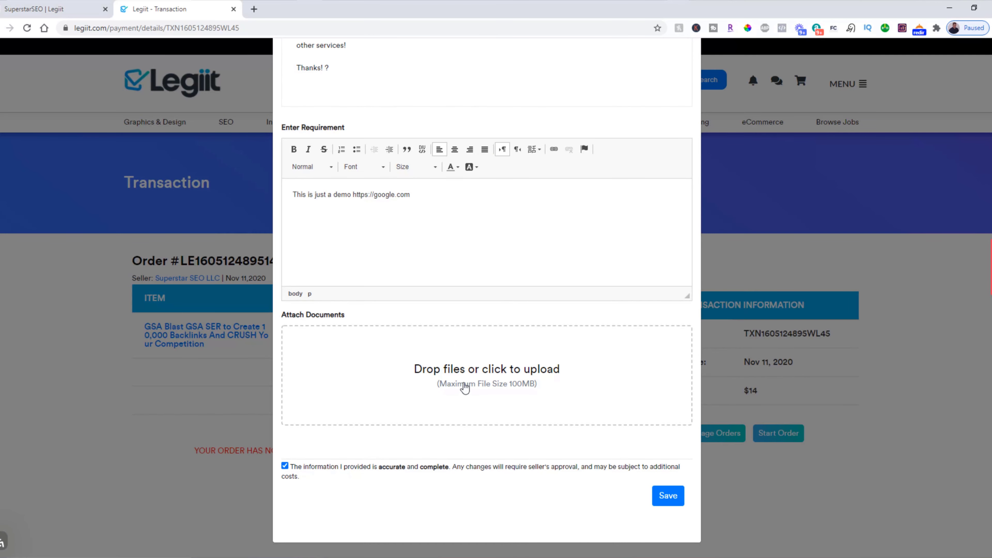
scroll(464, 399, up, 3)
scroll(464, 404, down, 1)
scroll(464, 404, down, 2)
click(665, 496)
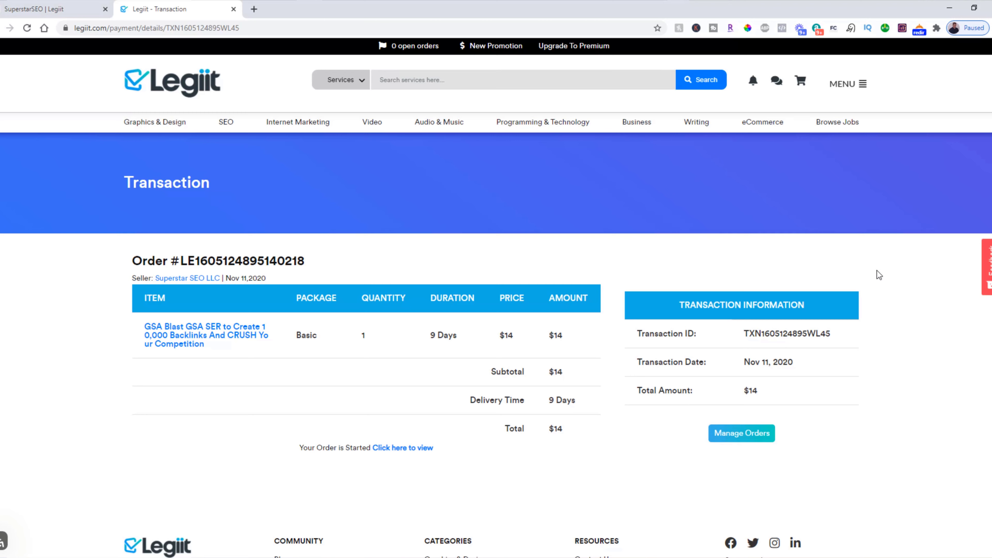
Open the GSA Blast order from Buying > Orders and view its Chat and Attached File tabs.
click(859, 82)
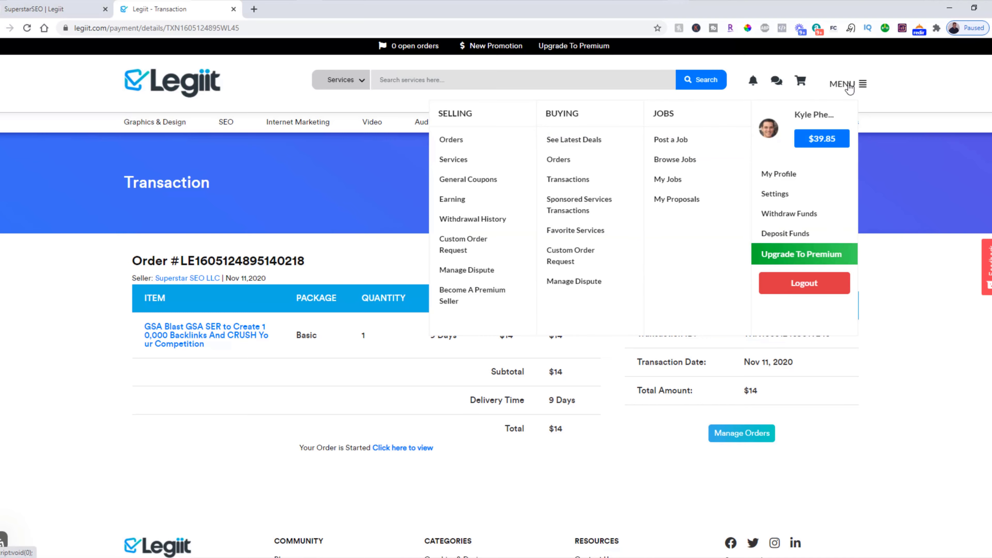
click(565, 161)
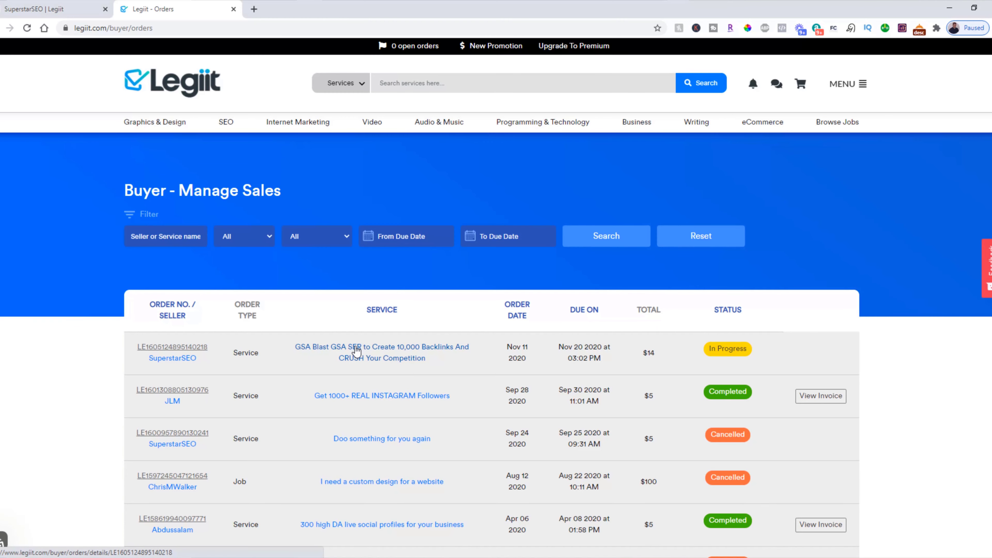
click(356, 351)
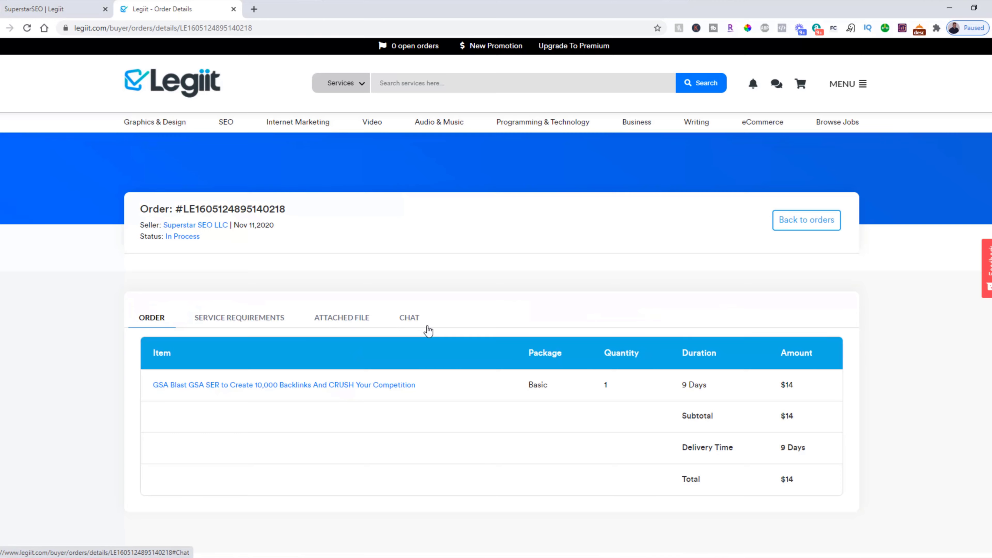
click(411, 320)
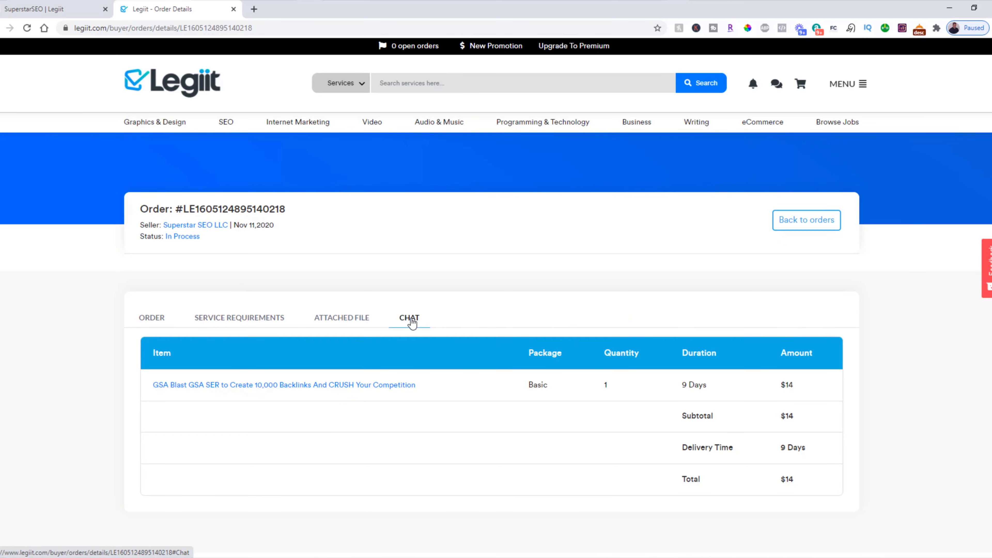
click(335, 319)
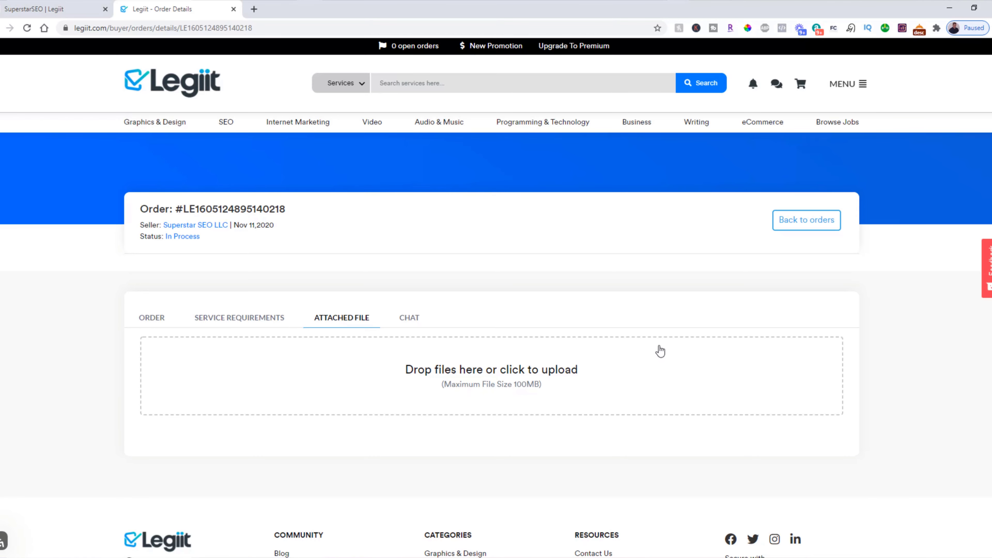
scroll(650, 352, down, 5)
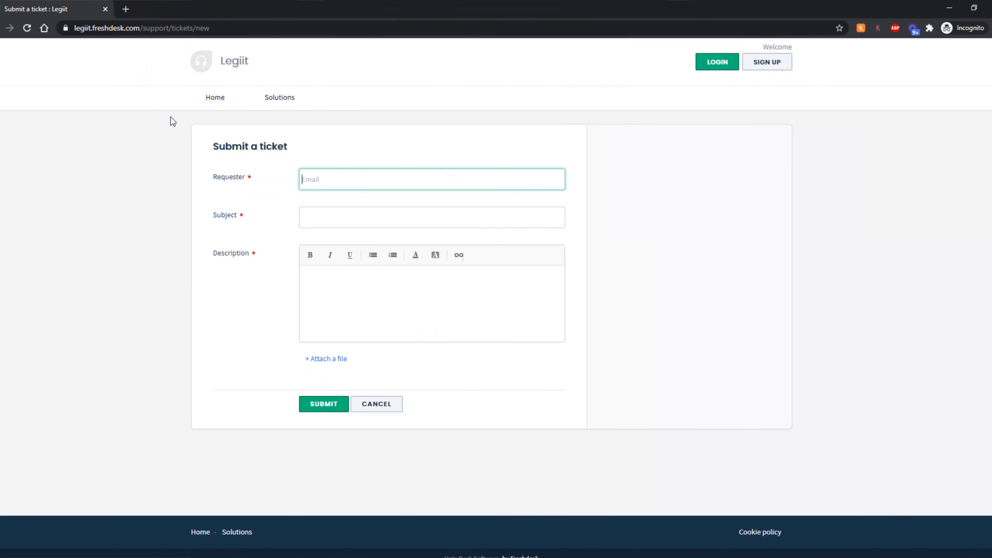
From the support home page, open the New Support Ticket form.
click(219, 98)
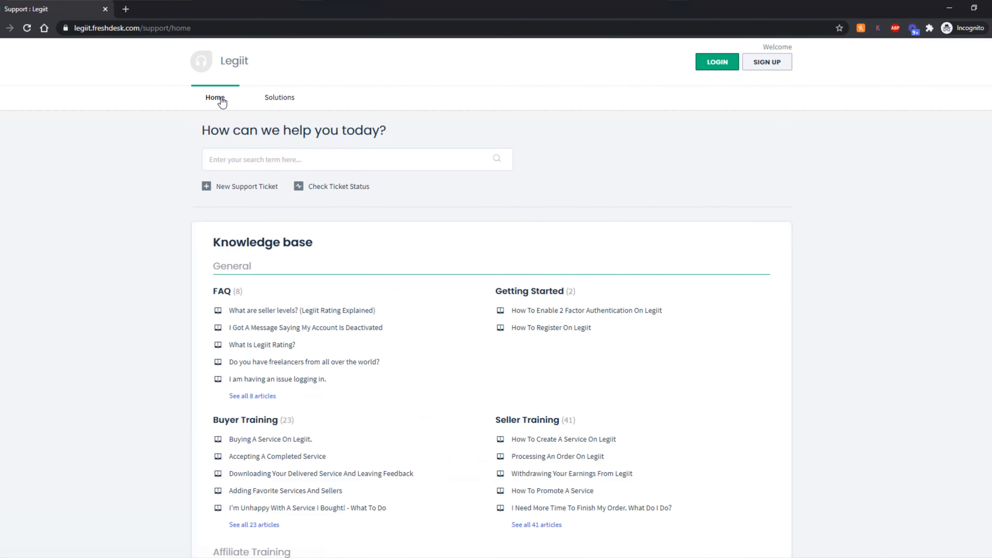
click(254, 191)
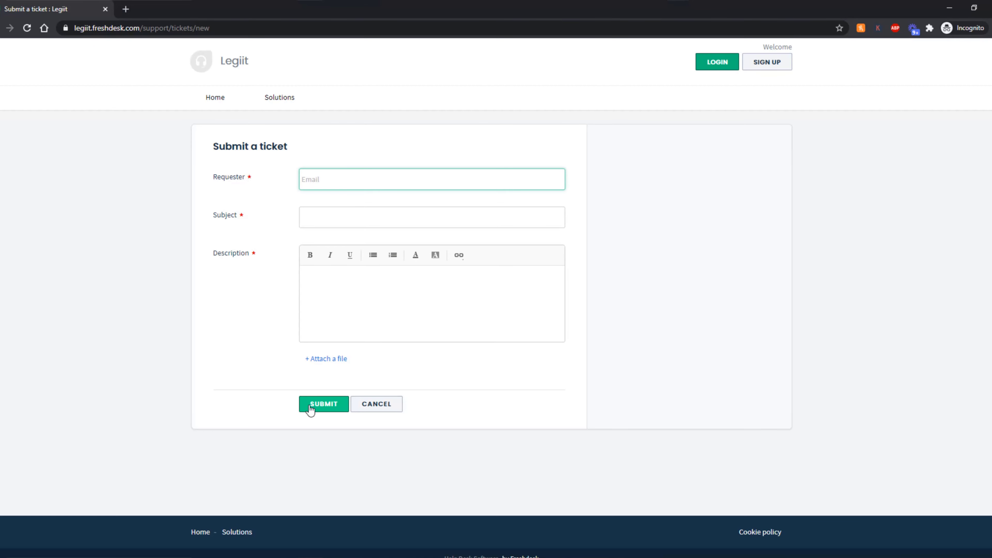
Close the support window to return to the GSA Blast Order Details page.
click(948, 8)
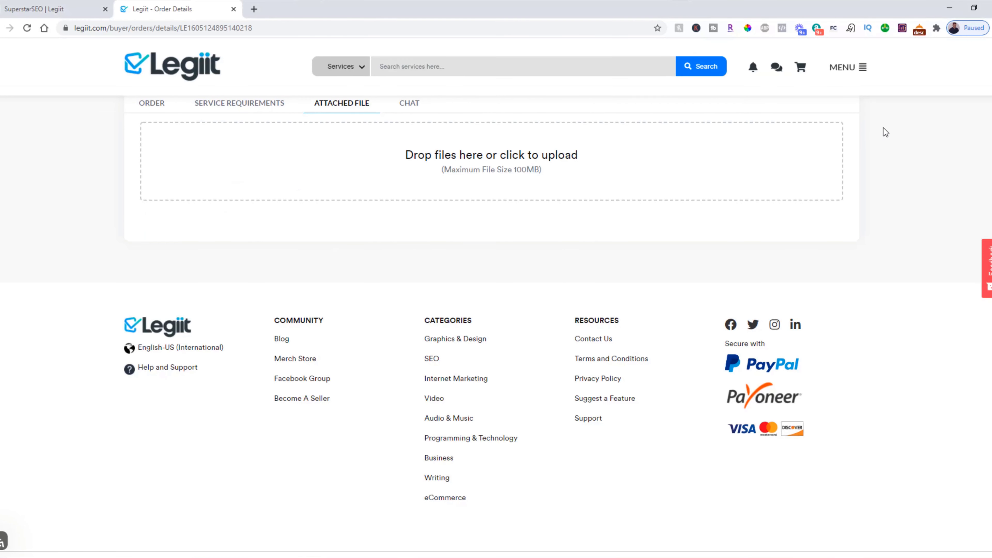